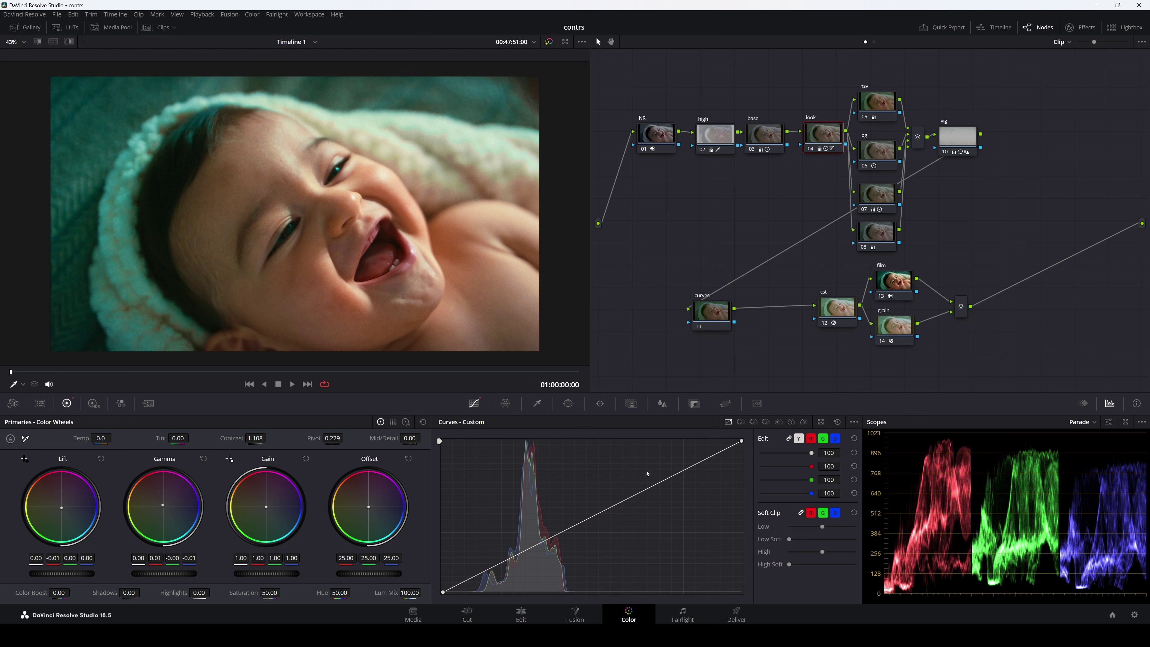
# Compare the image with the grade of all nodes turned off and on again.
pyautogui.moveTo(672, 55); pyautogui.dragTo(990, 384)
pyautogui.hotkey('ctrl', 'd')
pyautogui.hotkey('ctrl', 'd')
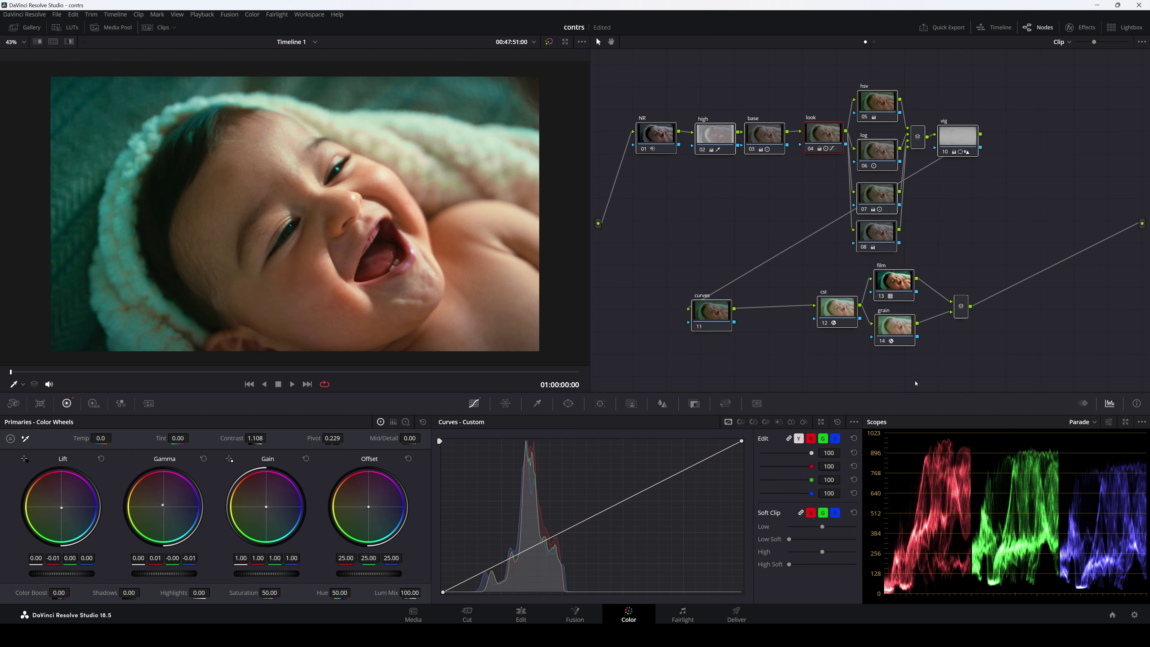
# Check the project's color management settings, including color science, color processing mode and output color space.
pyautogui.click(1140, 617)
pyautogui.click(407, 129)
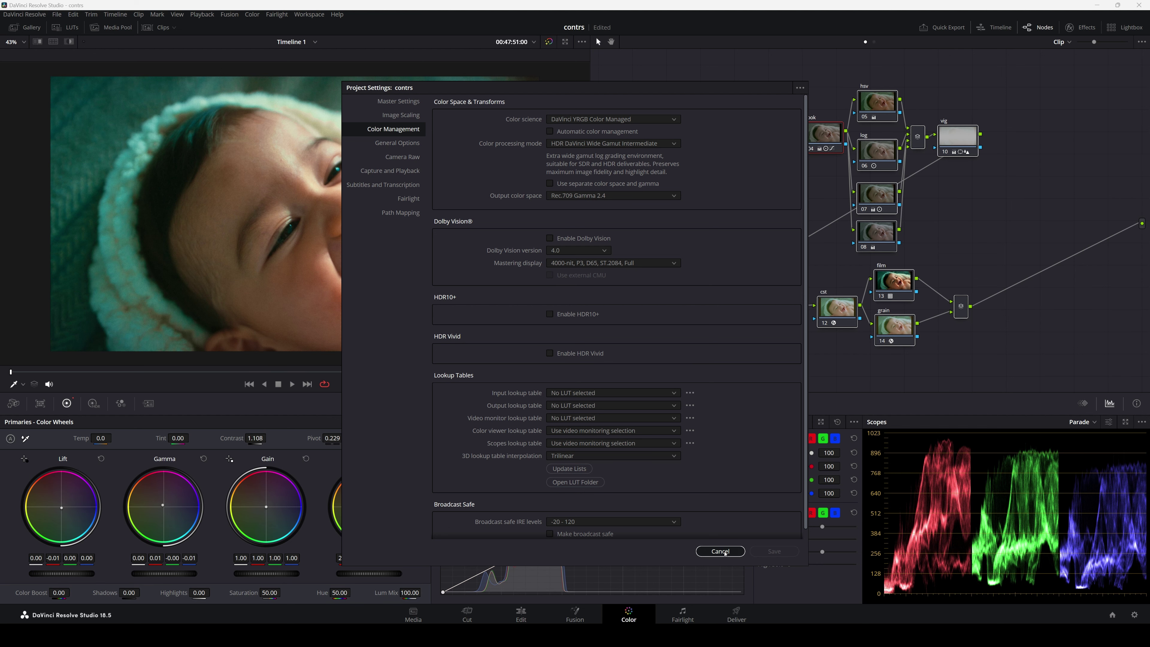
pyautogui.click(720, 551)
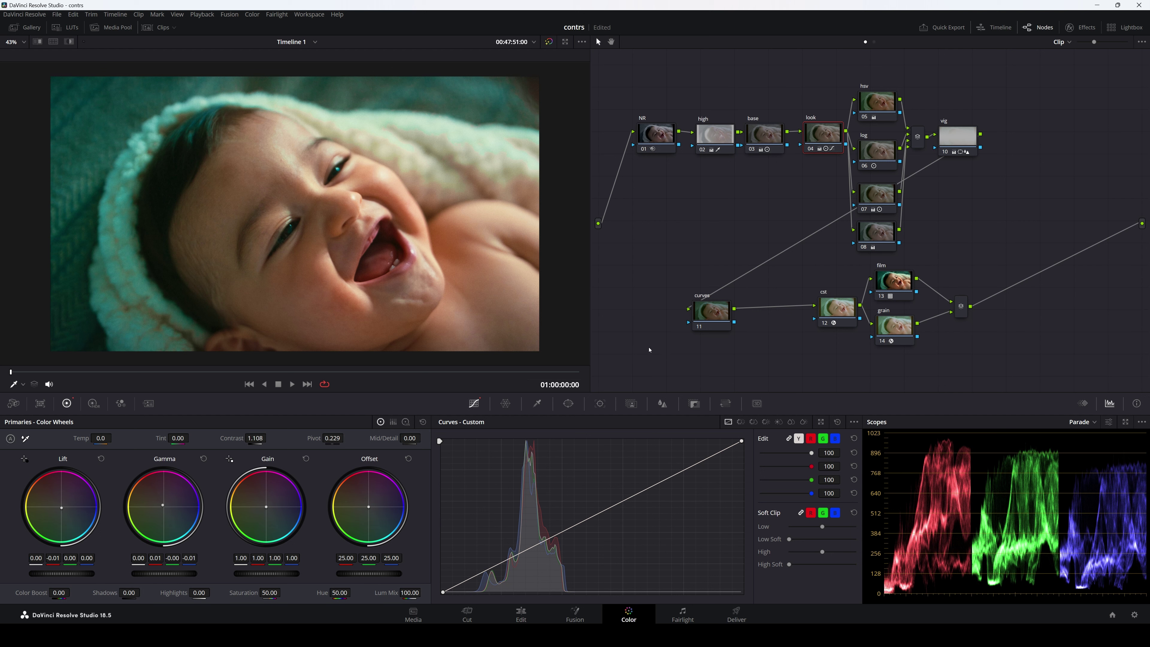
# Select the curves node and check that Editable Splines is enabled for the custom curves.
pyautogui.click(729, 320)
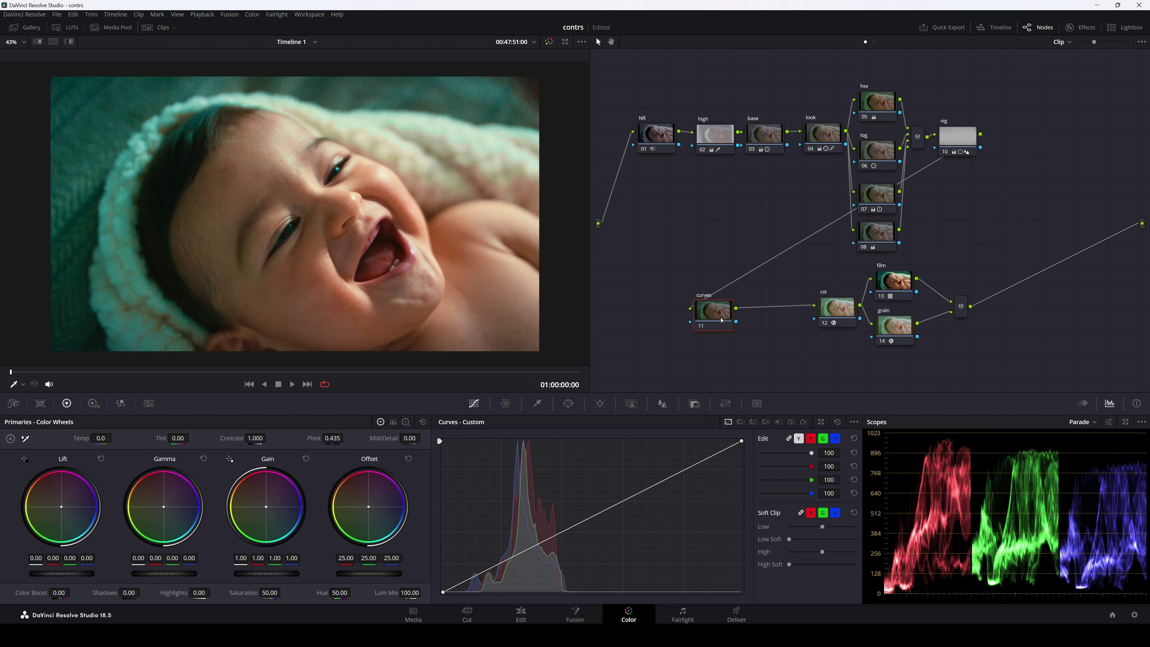
pyautogui.click(853, 422)
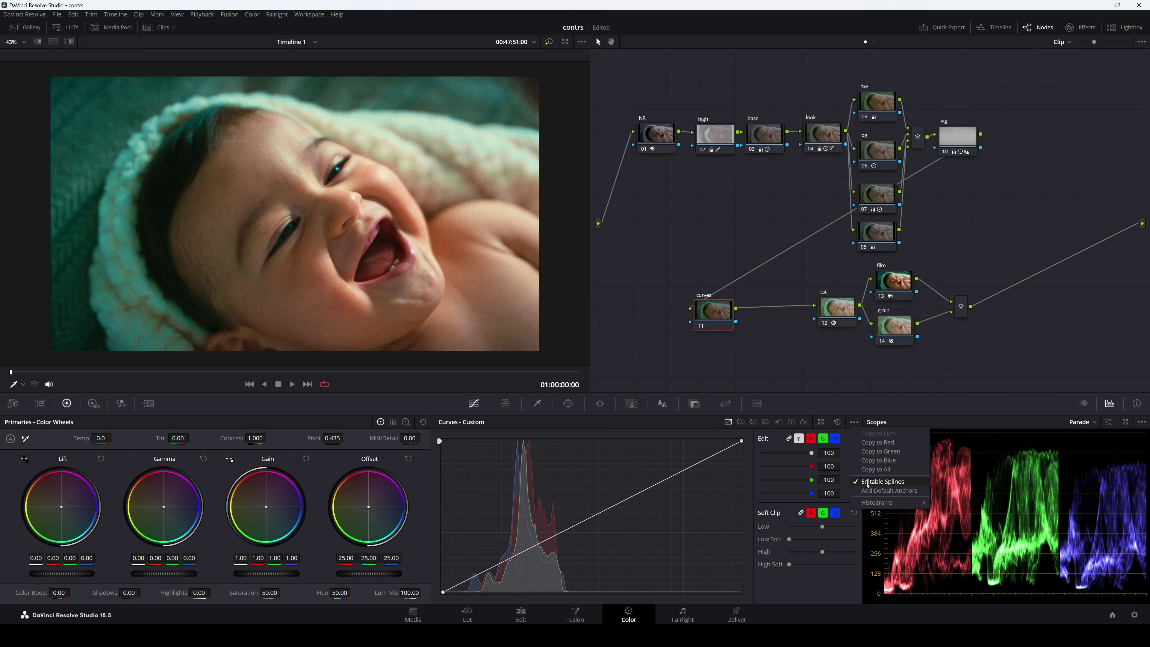
pyautogui.click(766, 450)
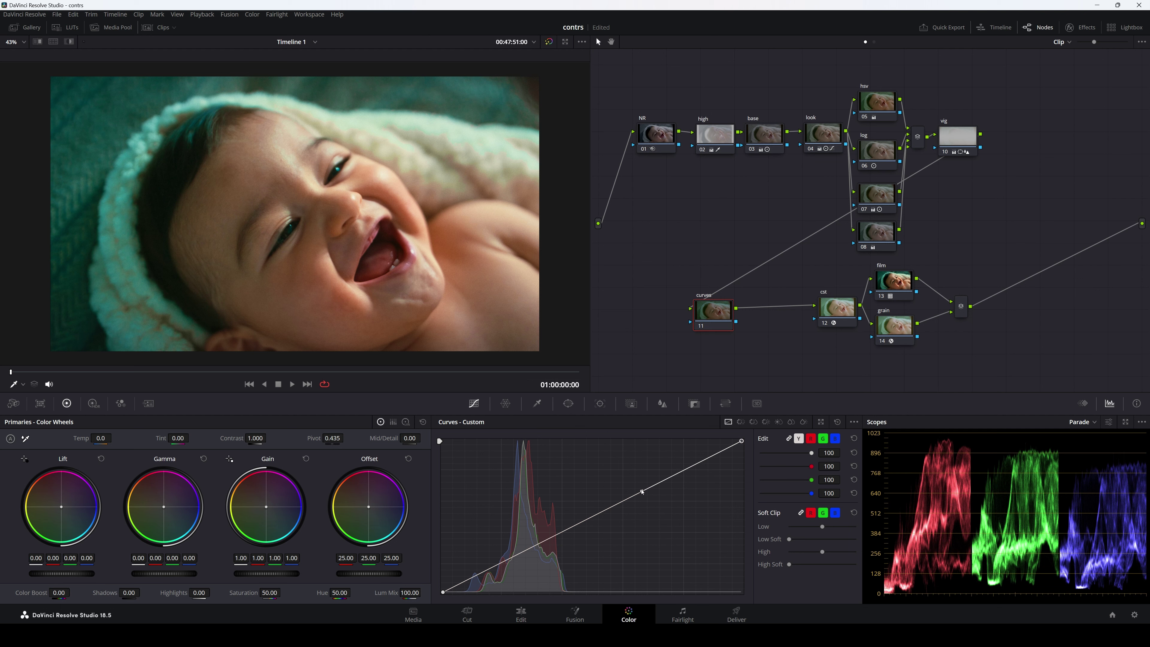
# Lower the white point of the curves node's custom curve and raise its spline handle to roll off the highlights softly.
pyautogui.moveTo(642, 492); pyautogui.dragTo(639, 482)
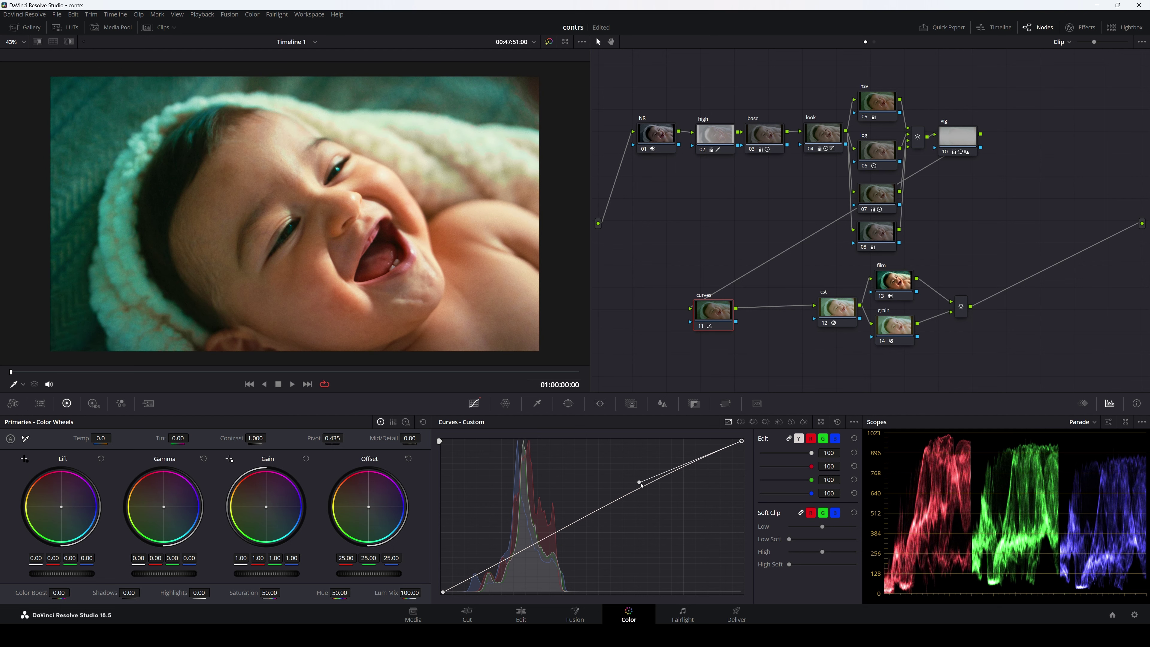
pyautogui.rightClick(640, 483)
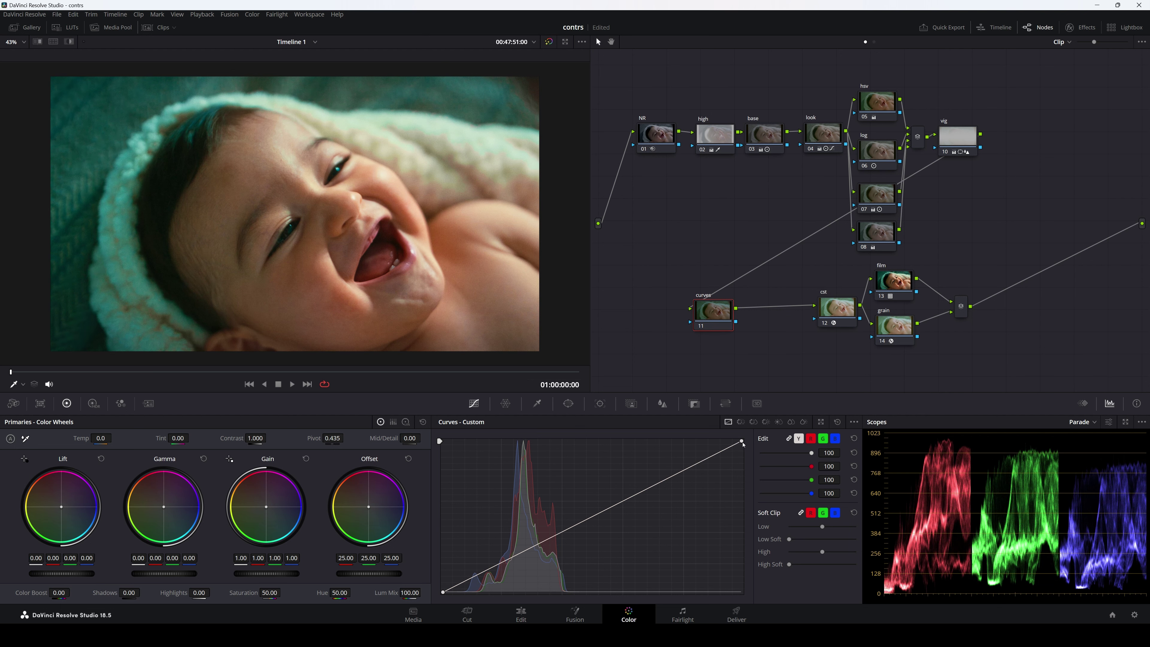
pyautogui.moveTo(742, 443); pyautogui.dragTo(743, 460)
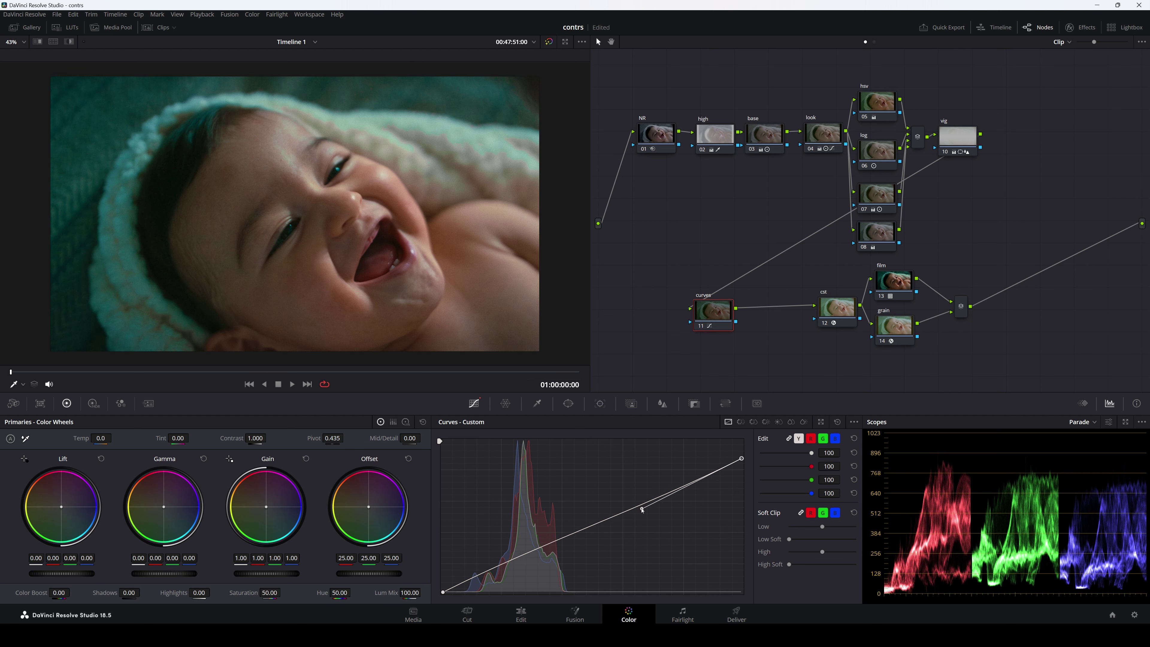
pyautogui.moveTo(642, 510); pyautogui.dragTo(647, 488)
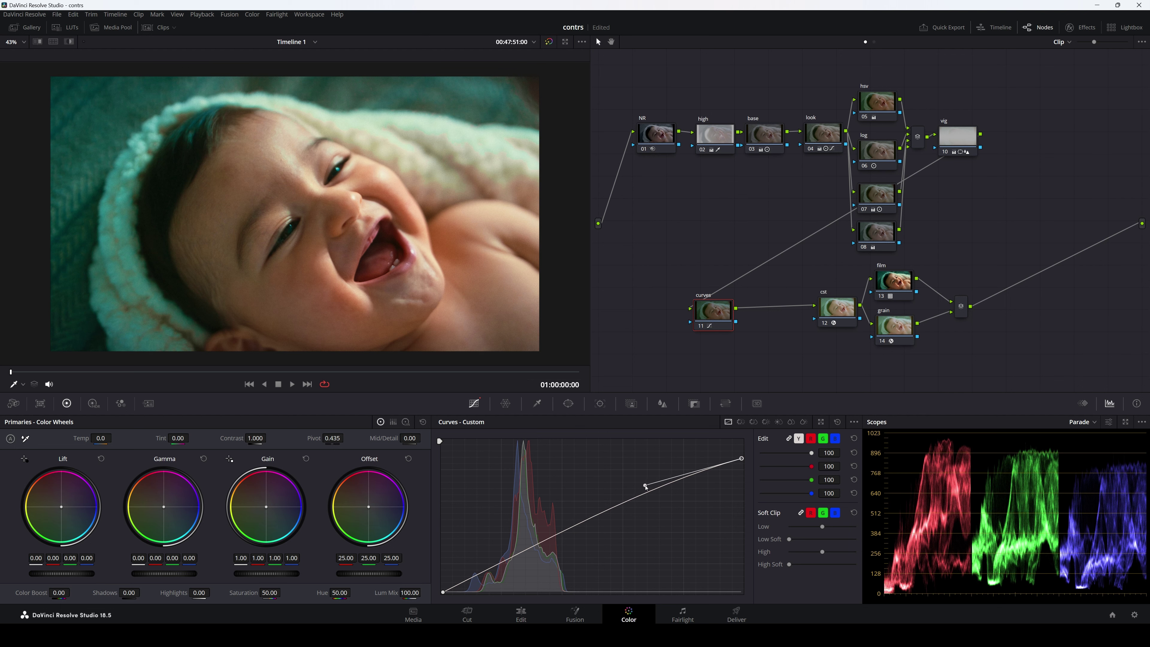
pyautogui.moveTo(645, 487); pyautogui.dragTo(644, 486)
pyautogui.moveTo(741, 458); pyautogui.dragTo(743, 465)
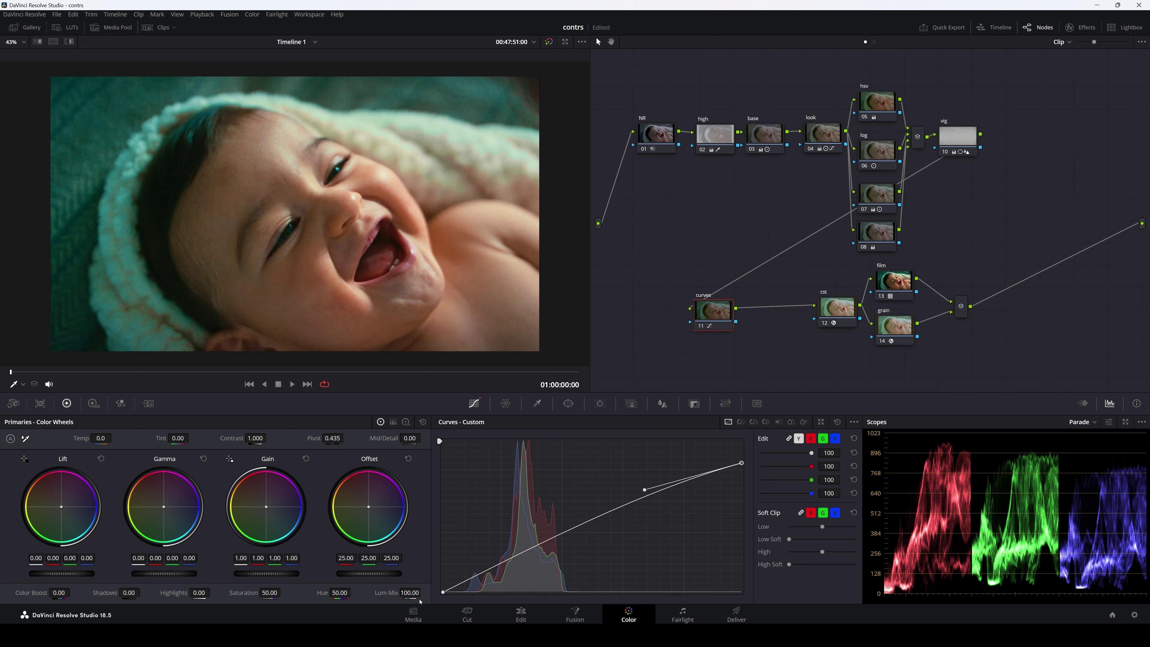
# Lift the curve's black point slightly and pull its spline handle below the curve to soften the shadows.
pyautogui.click(443, 592)
pyautogui.moveTo(443, 593); pyautogui.dragTo(443, 587)
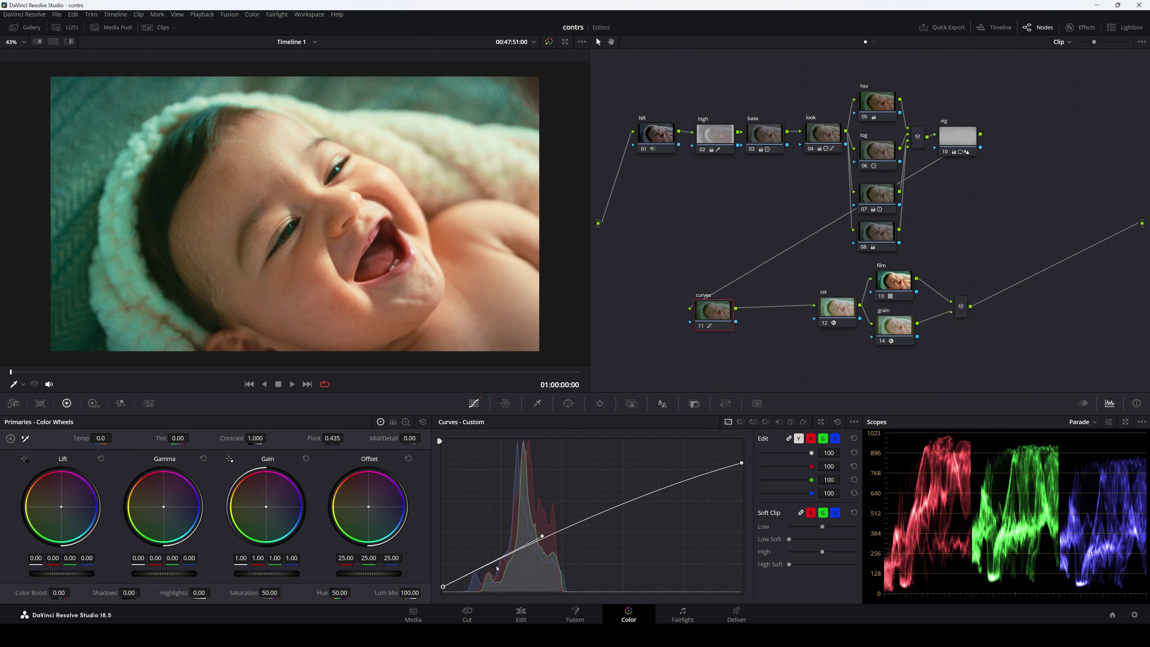
pyautogui.moveTo(443, 588); pyautogui.dragTo(443, 586)
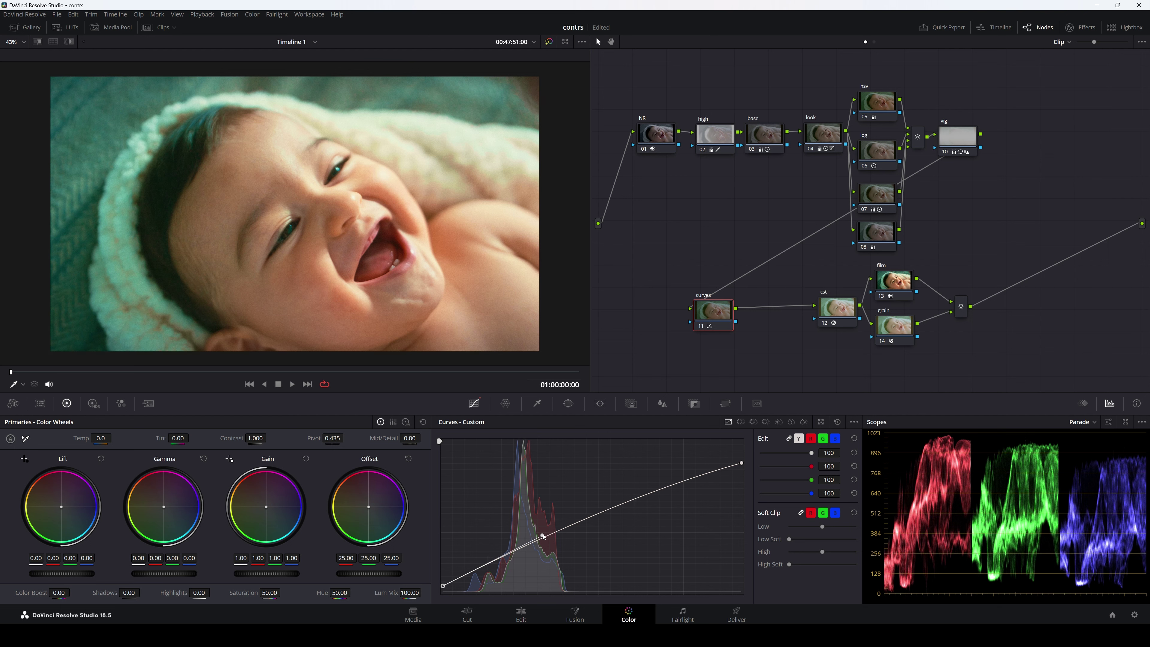
pyautogui.moveTo(543, 537); pyautogui.dragTo(553, 544)
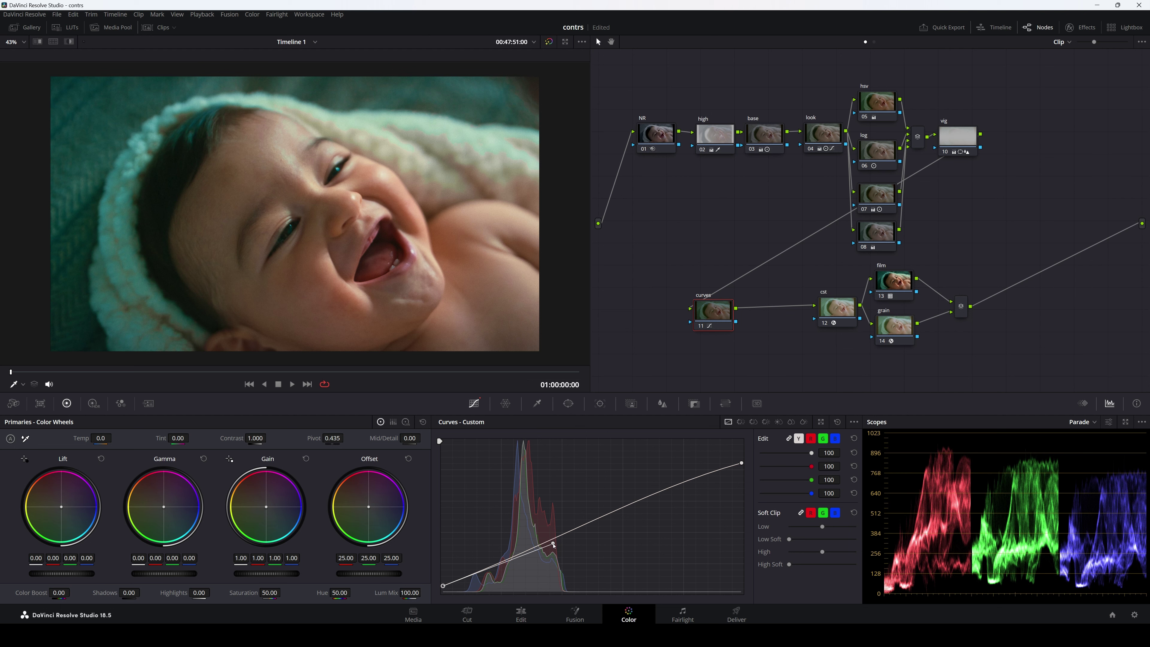
pyautogui.moveTo(554, 545); pyautogui.dragTo(556, 545)
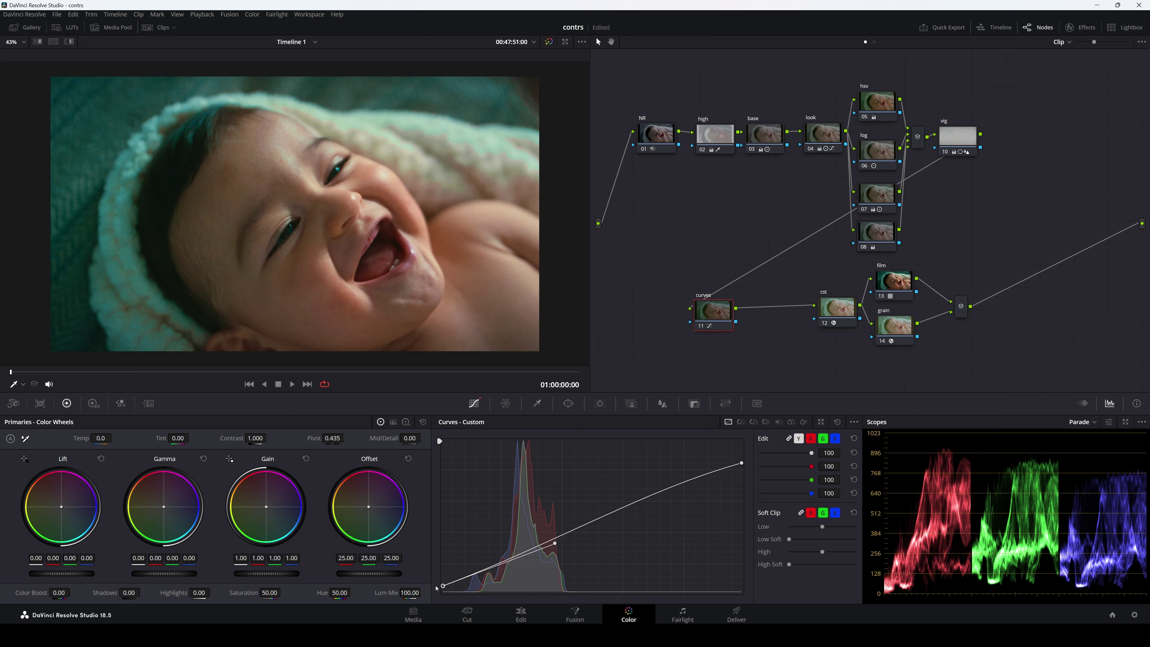
pyautogui.moveTo(444, 586); pyautogui.dragTo(443, 583)
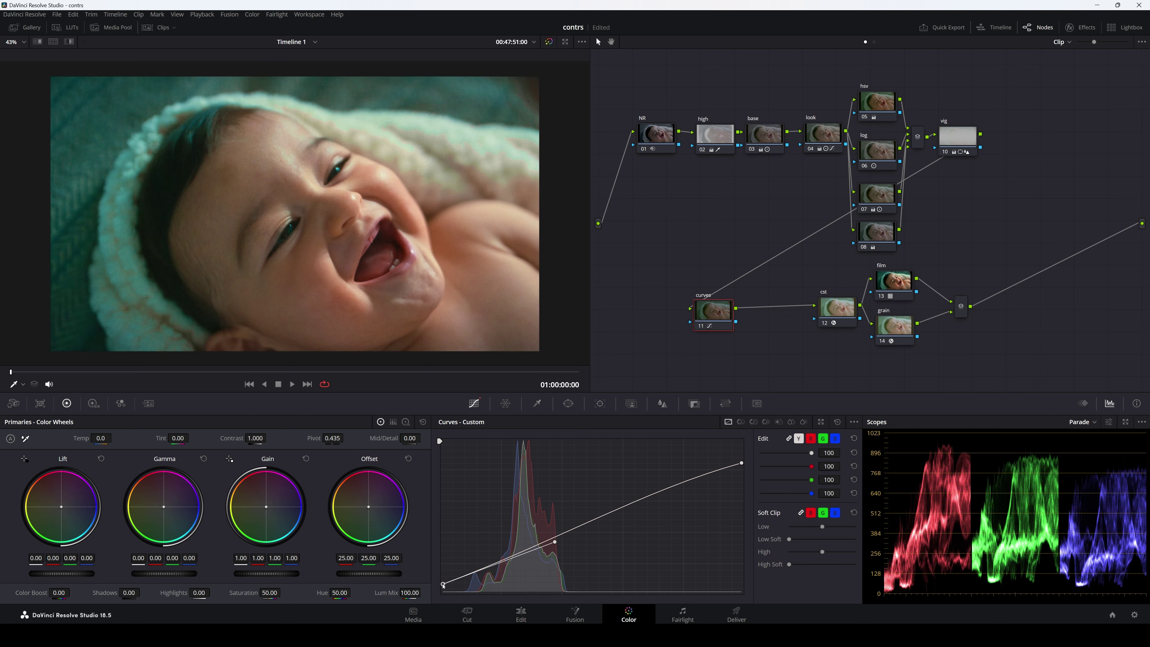
pyautogui.moveTo(556, 543); pyautogui.dragTo(559, 545)
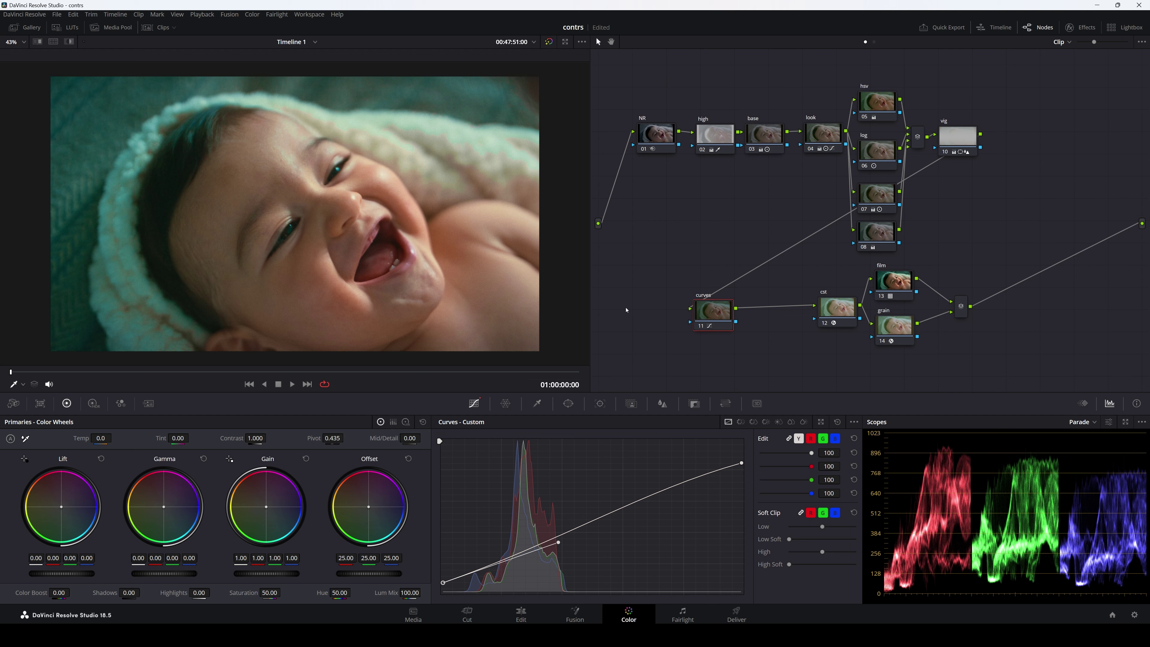
# Raise the master gamma of node 05 to 0.13.
pyautogui.click(877, 101)
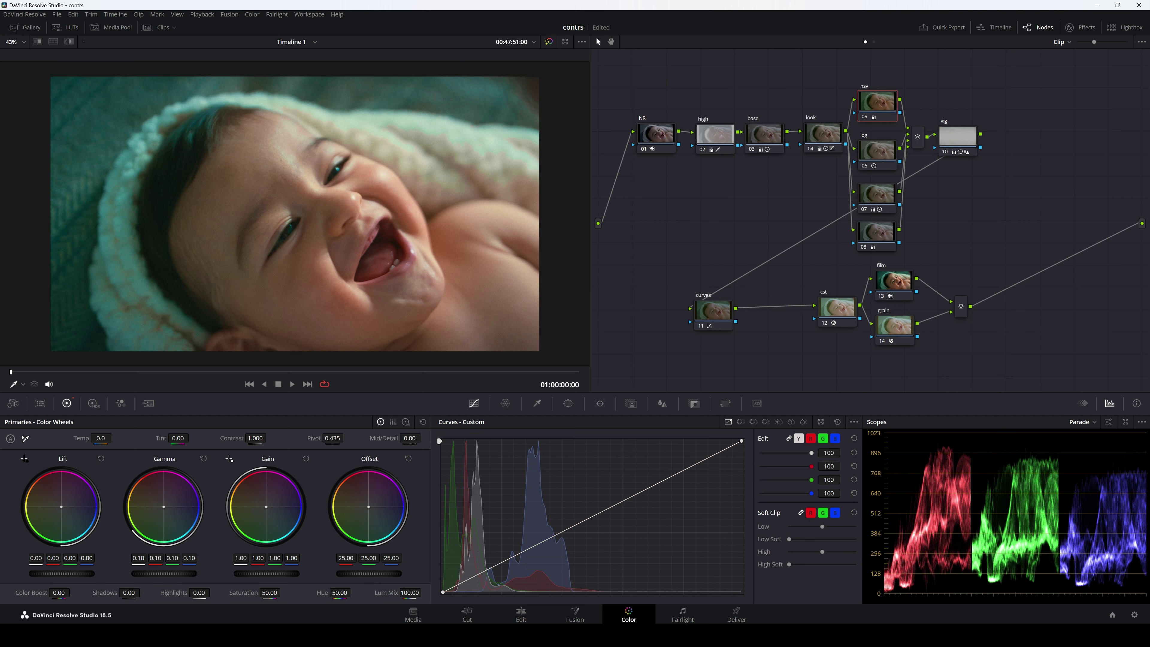
pyautogui.moveTo(164, 573); pyautogui.dragTo(172, 574)
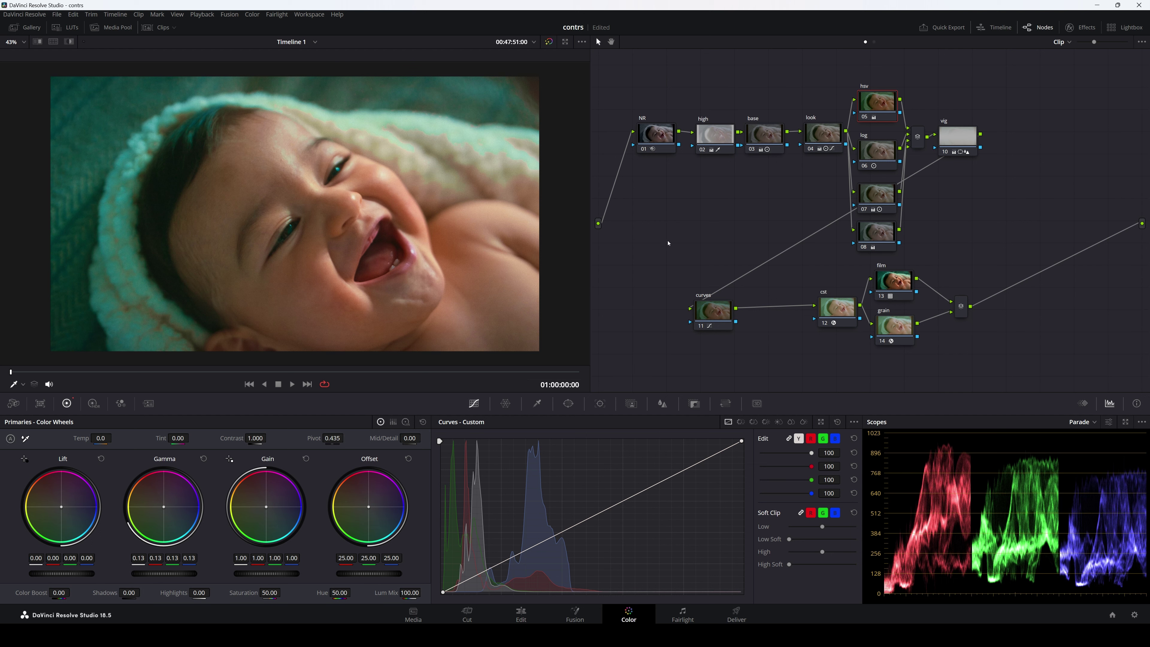
# Compare the image with the curves node off and on, and leave the node disabled.
pyautogui.click(701, 327)
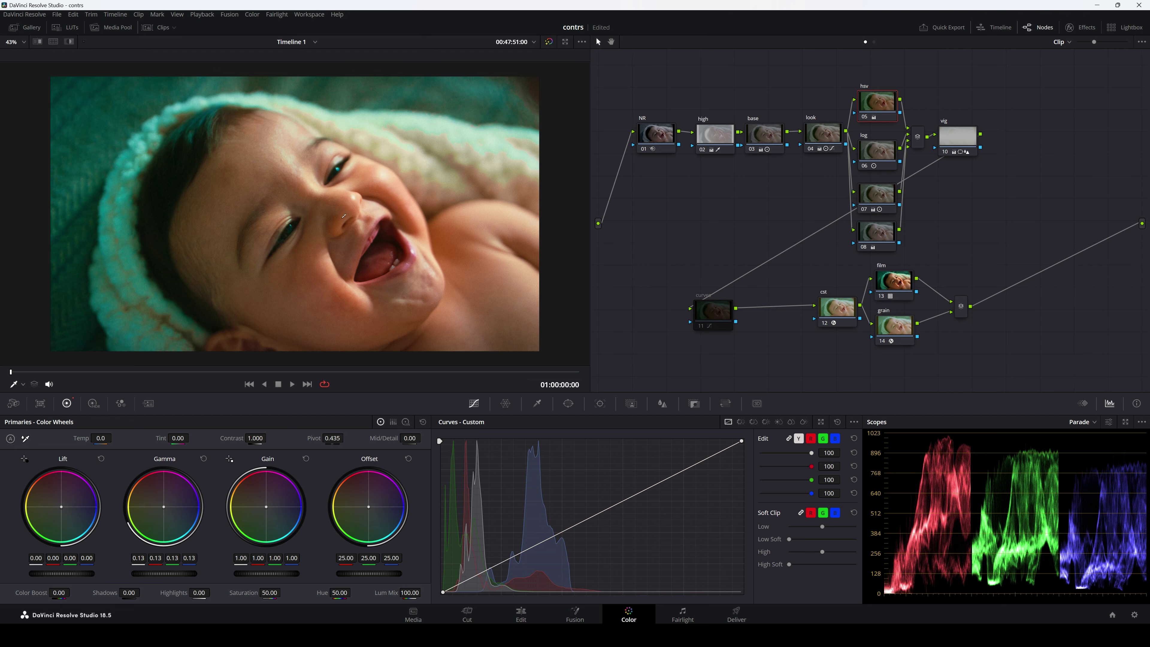
pyautogui.click(701, 331)
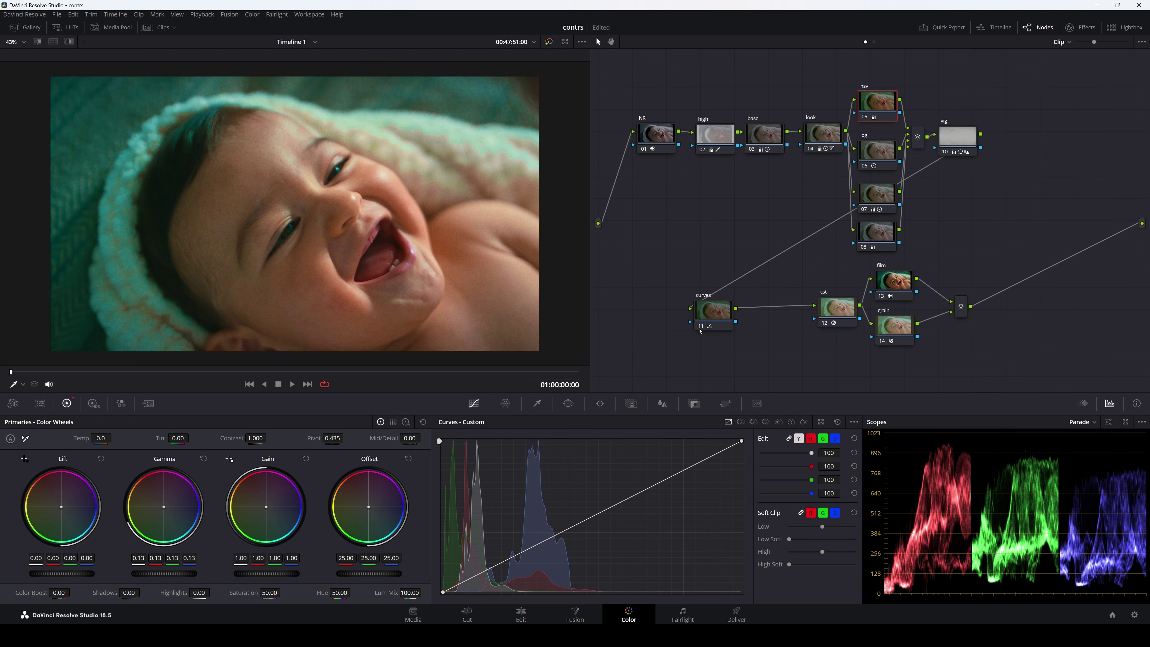
pyautogui.click(700, 331)
pyautogui.click(701, 330)
pyautogui.click(702, 327)
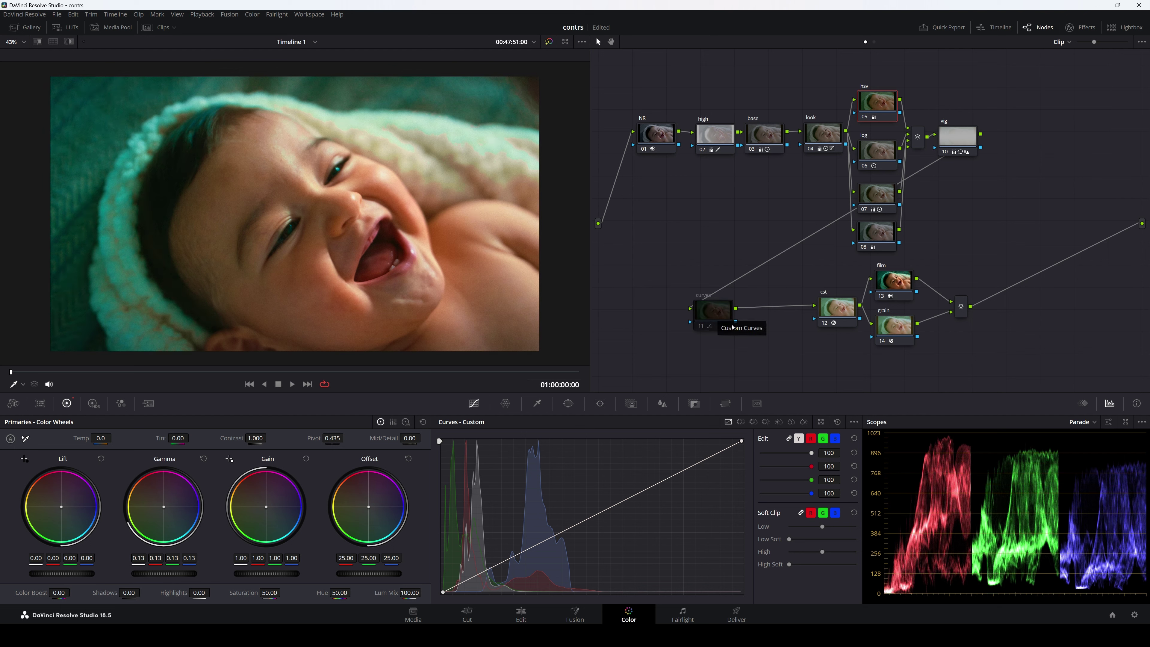
# Add a serial node after node 05, placed beside the curves node, and set its contrast to 0.904 and pivot to 0.241.
pyautogui.hotkey('alt', 's')
pyautogui.moveTo(939, 114); pyautogui.dragTo(637, 317)
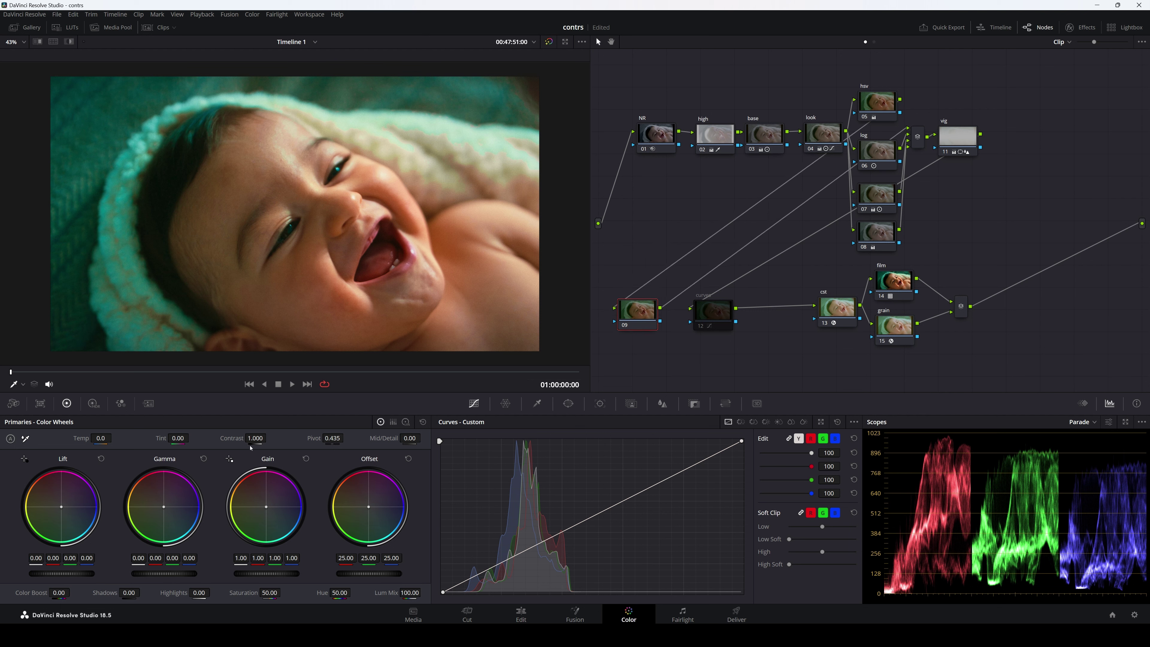
pyautogui.moveTo(251, 437); pyautogui.dragTo(268, 438)
pyautogui.moveTo(255, 439); pyautogui.dragTo(236, 438)
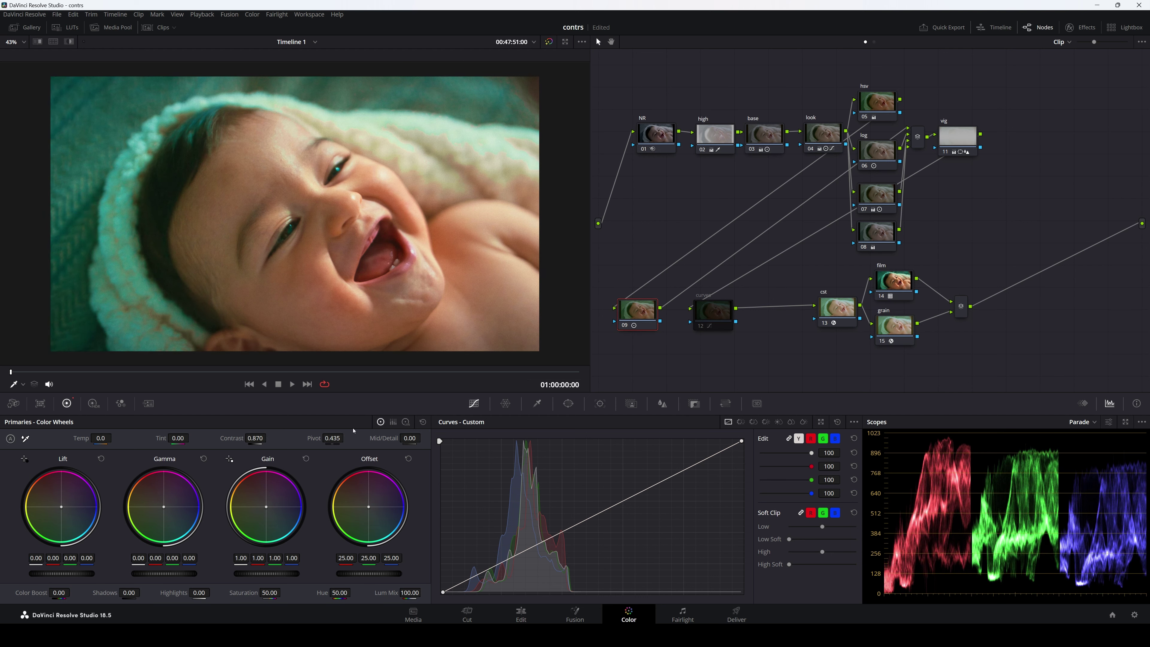
pyautogui.moveTo(336, 438); pyautogui.dragTo(346, 438)
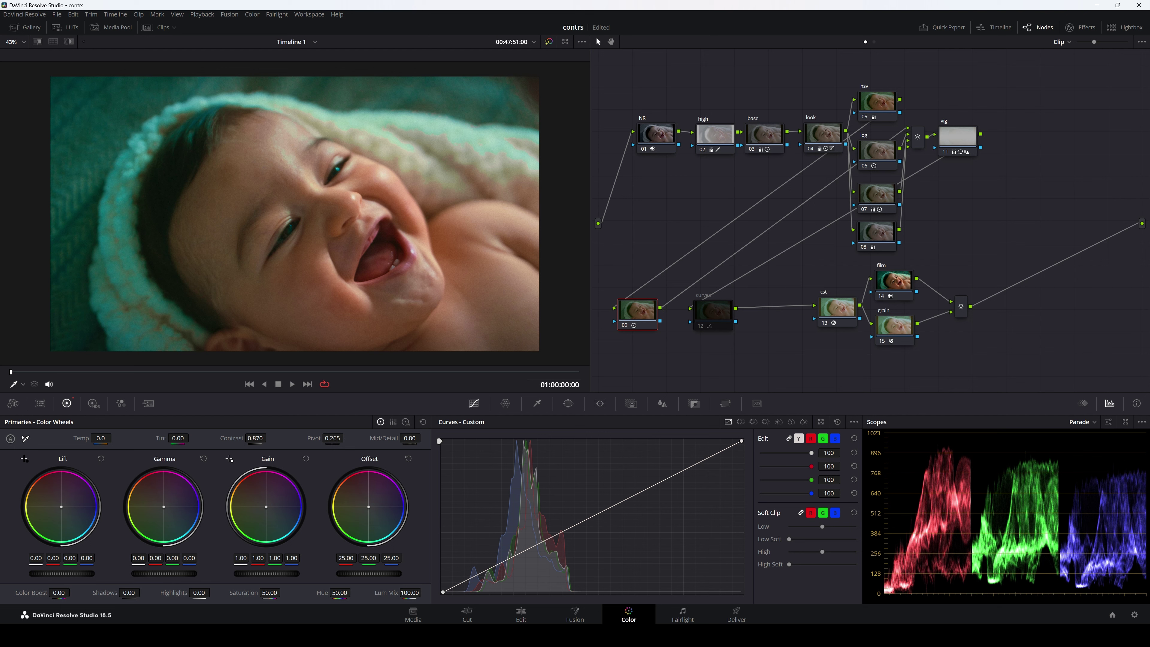
pyautogui.moveTo(255, 438); pyautogui.dragTo(262, 437)
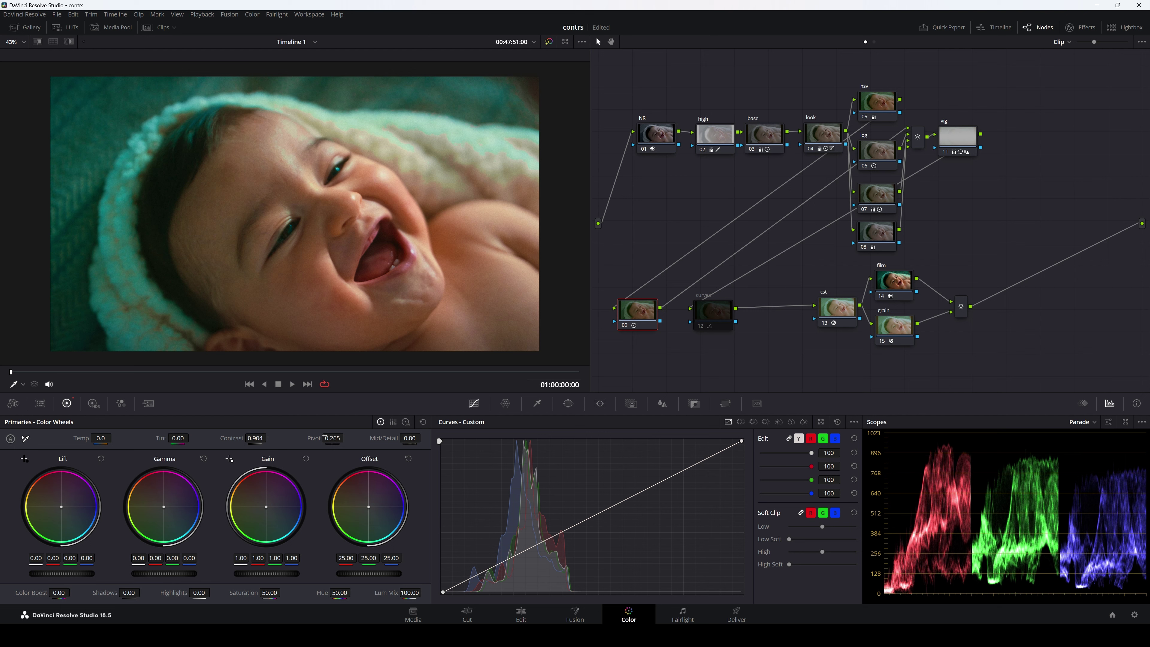
pyautogui.moveTo(333, 438); pyautogui.dragTo(322, 438)
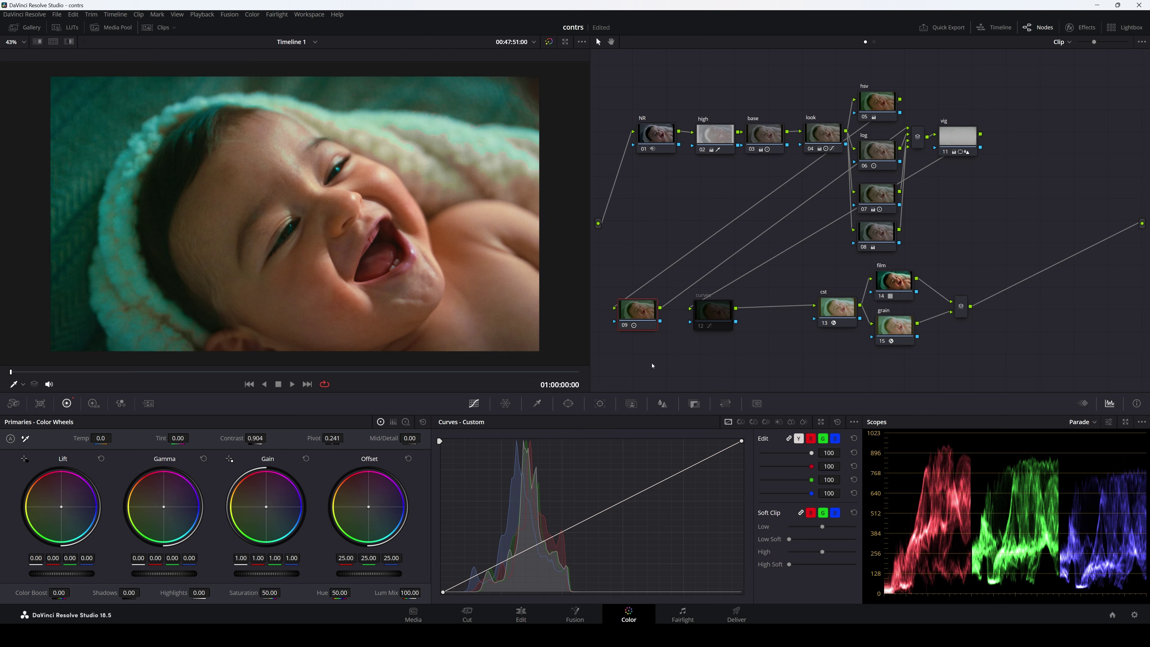
# Enable the curves node and disable the contrast node 09 to compare the two methods.
pyautogui.click(699, 326)
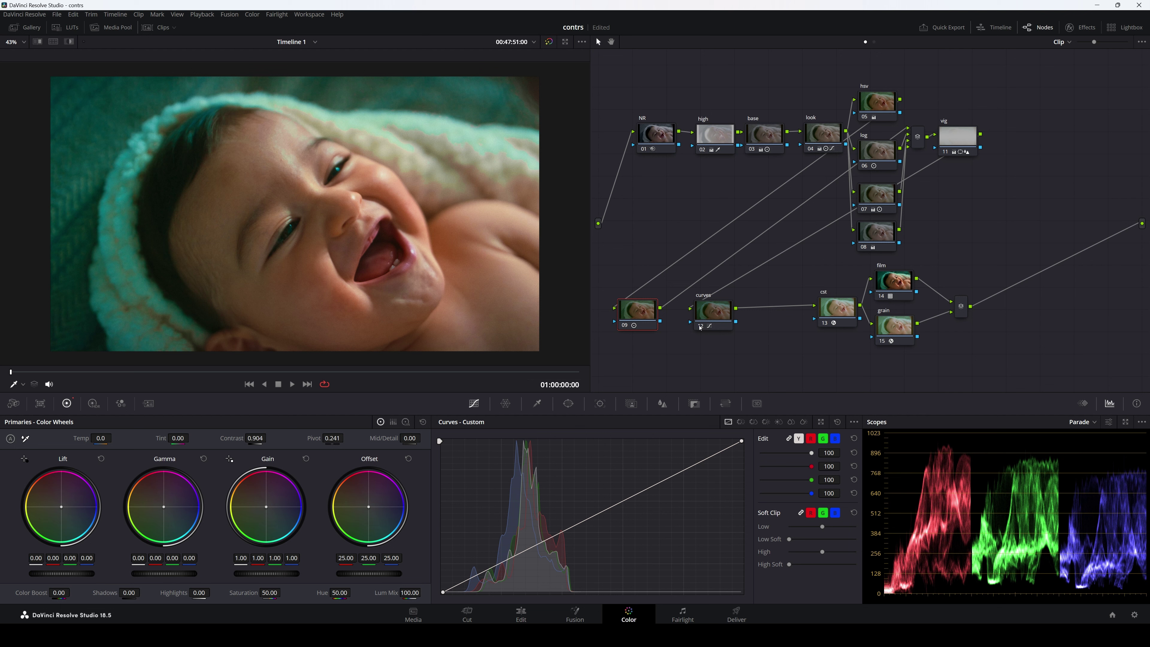
pyautogui.click(623, 327)
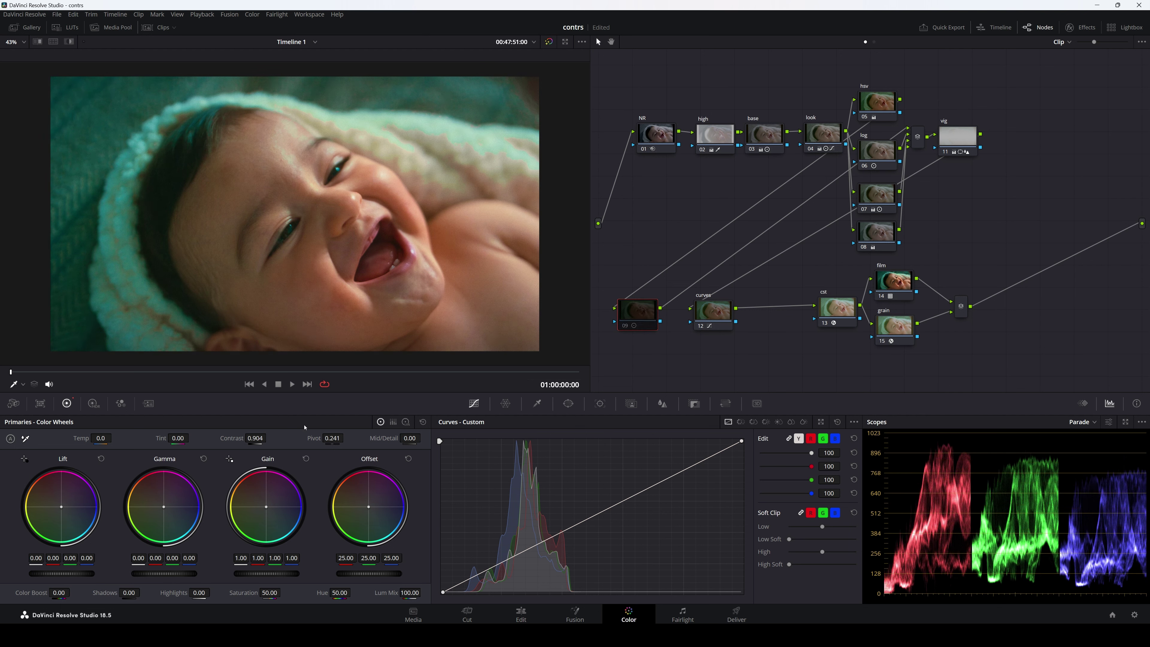